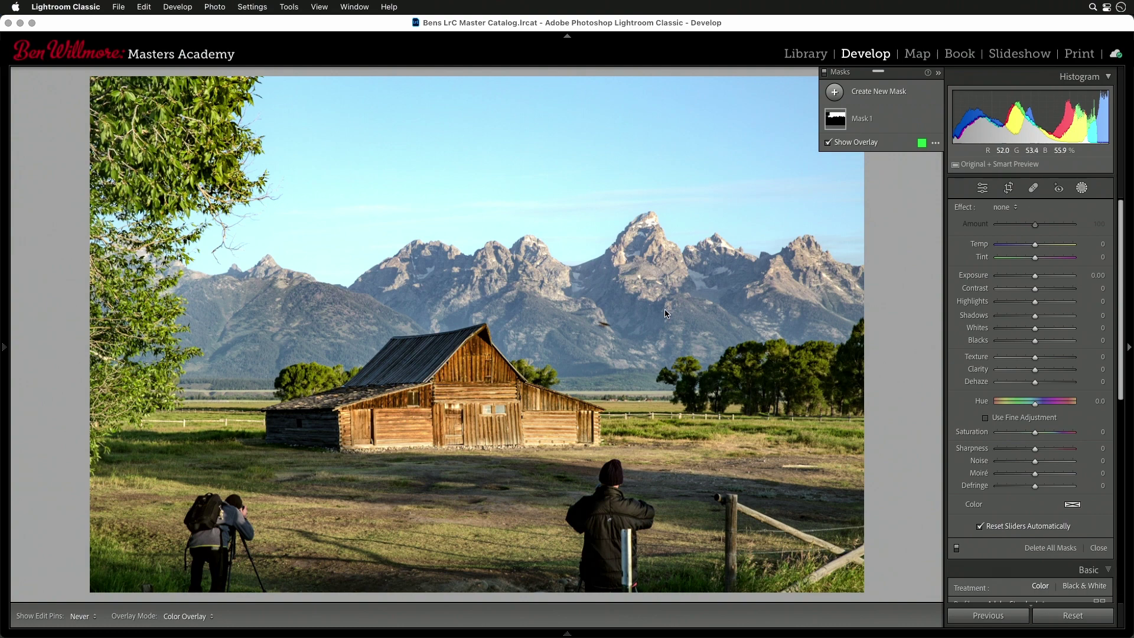
Brush over the mountain range behind the barn to create object mask Mask 2.
{"action": "left_click", "coordinate": [835, 93]}
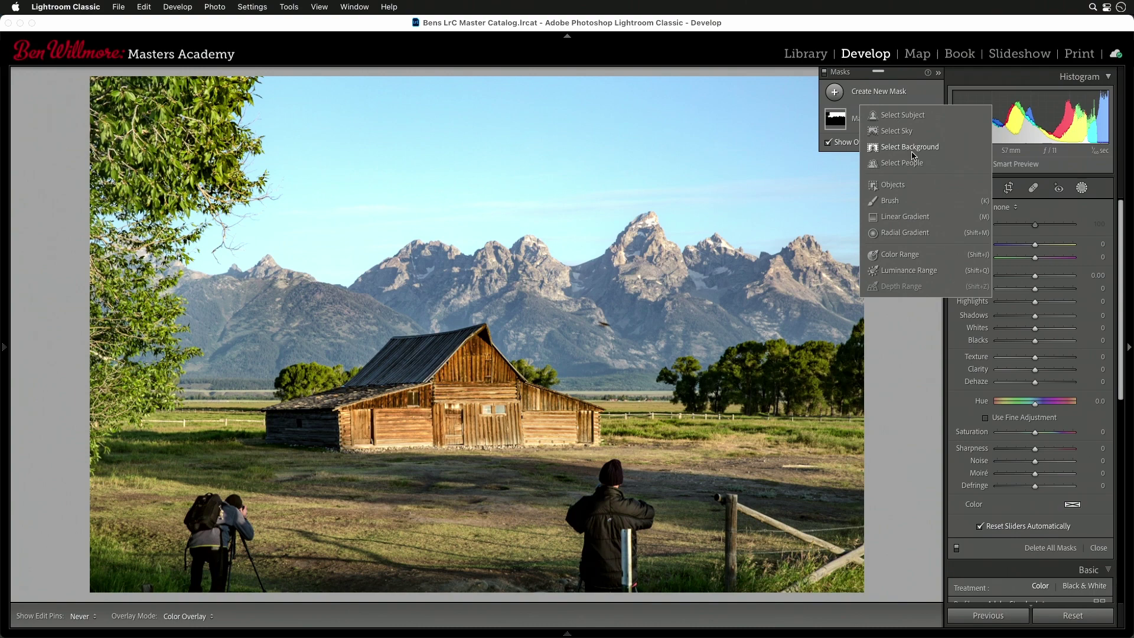
{"action": "left_click", "coordinate": [879, 185]}
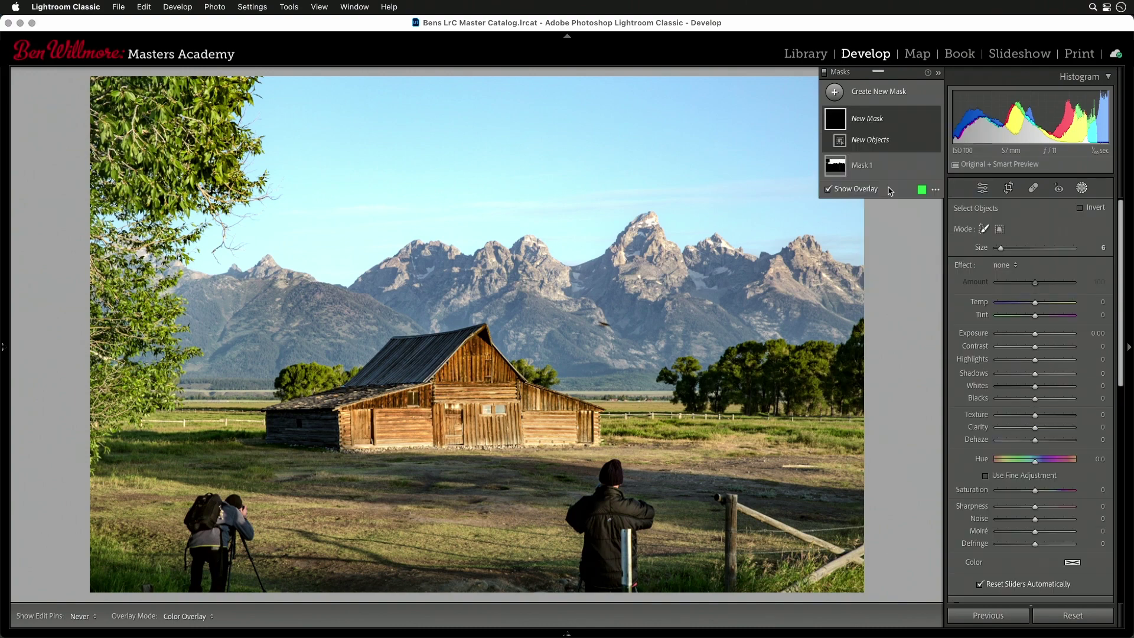
{"action": "mouse_move", "coordinate": [861, 275]}
{"action": "left_mouse_down"}
{"action": "mouse_move", "coordinate": [805, 272]}
{"action": "mouse_move", "coordinate": [810, 249]}
{"action": "mouse_move", "coordinate": [798, 247]}
{"action": "mouse_move", "coordinate": [781, 270]}
{"action": "mouse_move", "coordinate": [724, 264]}
{"action": "mouse_move", "coordinate": [718, 249]}
{"action": "mouse_move", "coordinate": [643, 268]}
{"action": "mouse_move", "coordinate": [630, 229]}
{"action": "mouse_move", "coordinate": [601, 276]}
{"action": "mouse_move", "coordinate": [544, 286]}
{"action": "mouse_move", "coordinate": [524, 251]}
{"action": "mouse_move", "coordinate": [495, 274]}
{"action": "mouse_move", "coordinate": [487, 259]}
{"action": "mouse_move", "coordinate": [457, 273]}
{"action": "mouse_move", "coordinate": [404, 254]}
{"action": "mouse_move", "coordinate": [333, 297]}
{"action": "mouse_move", "coordinate": [254, 278]}
{"action": "mouse_move", "coordinate": [183, 296]}
{"action": "mouse_move", "coordinate": [201, 308]}
{"action": "mouse_move", "coordinate": [205, 346]}
{"action": "mouse_move", "coordinate": [225, 373]}
{"action": "mouse_move", "coordinate": [245, 376]}
{"action": "mouse_move", "coordinate": [275, 356]}
{"action": "mouse_move", "coordinate": [457, 307]}
{"action": "mouse_move", "coordinate": [513, 310]}
{"action": "mouse_move", "coordinate": [593, 378]}
{"action": "mouse_move", "coordinate": [668, 339]}
{"action": "mouse_move", "coordinate": [818, 317]}
{"action": "mouse_move", "coordinate": [836, 302]}
{"action": "mouse_move", "coordinate": [592, 299]}
{"action": "mouse_move", "coordinate": [578, 300]}
{"action": "mouse_move", "coordinate": [615, 335]}
{"action": "mouse_move", "coordinate": [573, 339]}
{"action": "mouse_move", "coordinate": [488, 276]}
{"action": "mouse_move", "coordinate": [375, 279]}
{"action": "mouse_move", "coordinate": [313, 320]}
{"action": "left_mouse_up"}
{"action": "left_click_drag", "start_coordinate": [229, 341], "coordinate": [233, 337]}
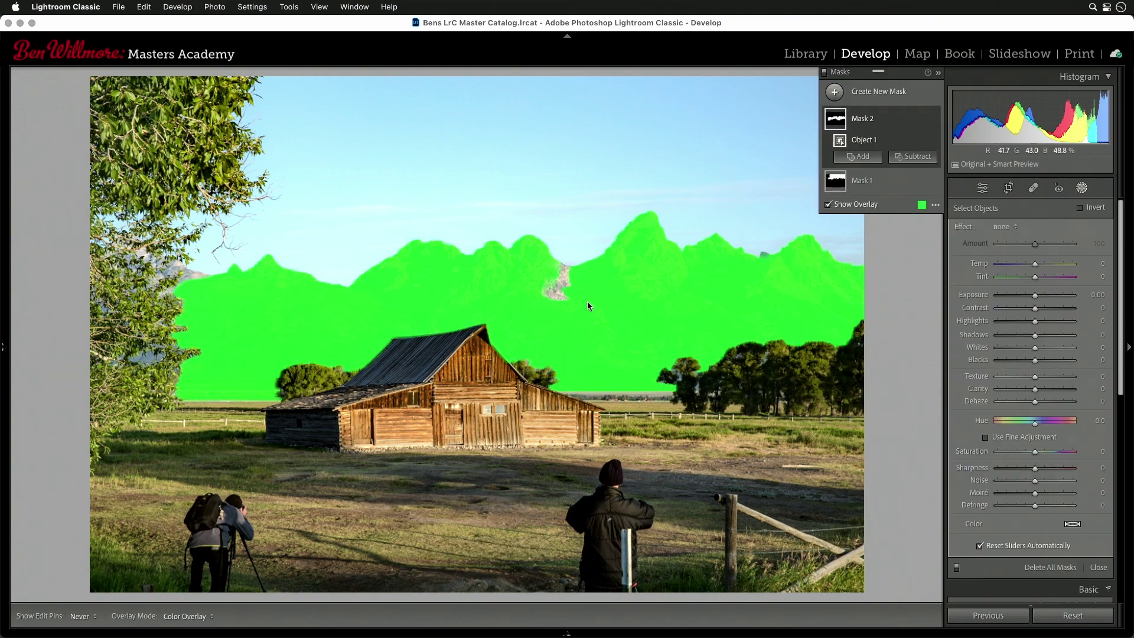
Add the uncovered rock patch between the peaks to Mask 2 as a second object.
{"action": "left_click", "coordinate": [878, 157]}
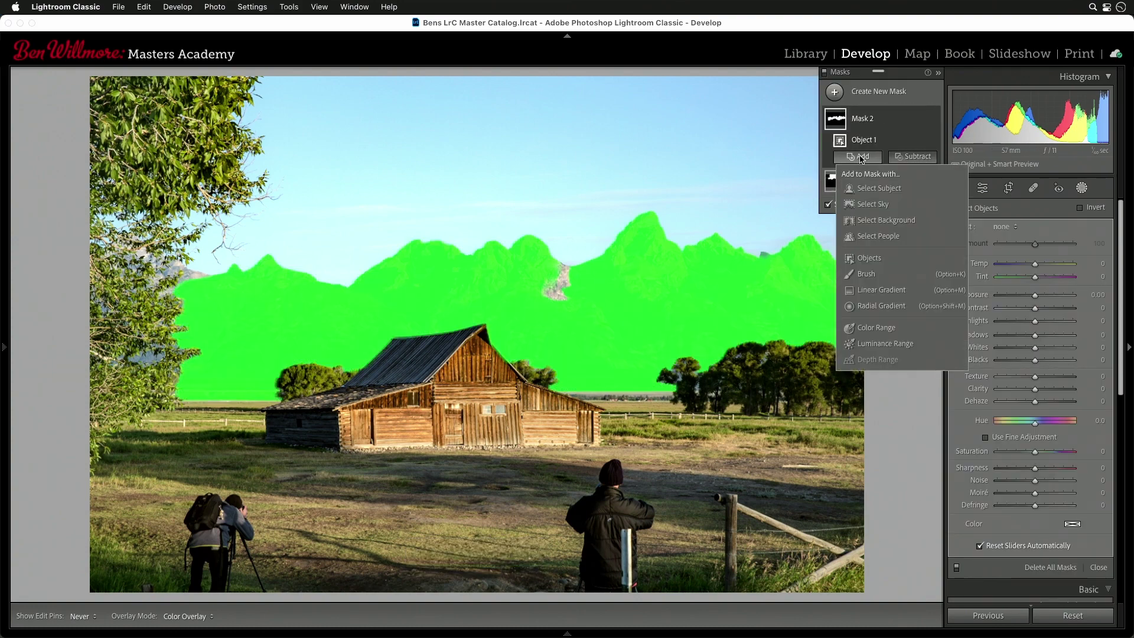
{"action": "left_click", "coordinate": [882, 263]}
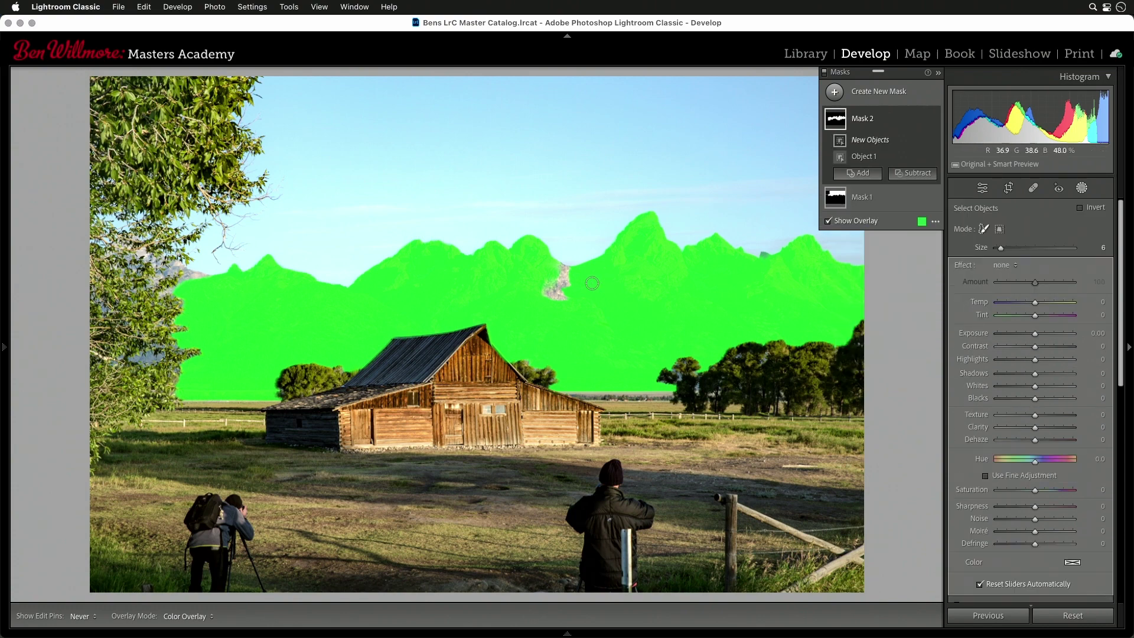
{"action": "mouse_move", "coordinate": [554, 272]}
{"action": "left_mouse_down"}
{"action": "mouse_move", "coordinate": [564, 283]}
{"action": "mouse_move", "coordinate": [549, 298]}
{"action": "mouse_move", "coordinate": [567, 295]}
{"action": "left_mouse_up"}
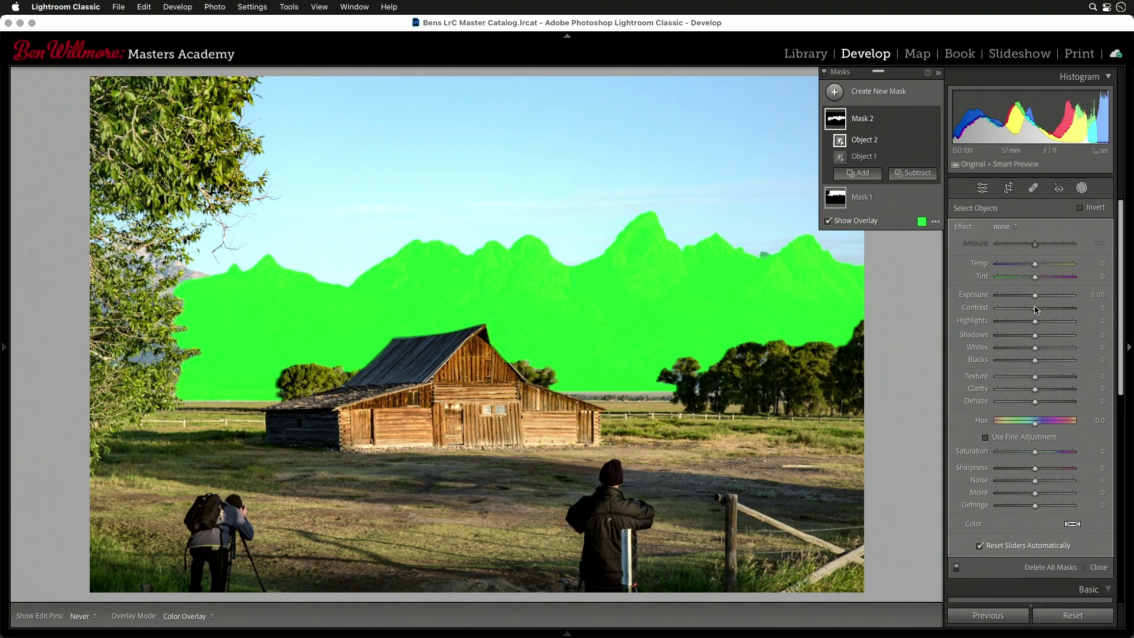
{"action": "scroll", "coordinate": [1027, 419], "scroll_direction": "down", "scroll_amount": 5}
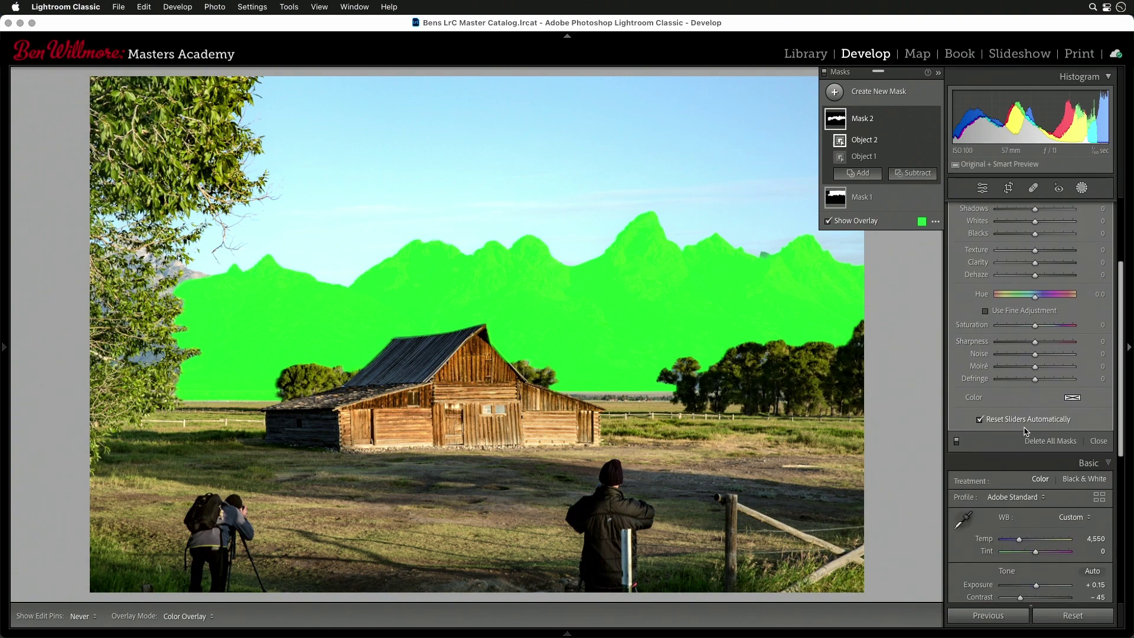
{"action": "scroll", "coordinate": [1025, 431], "scroll_direction": "up", "scroll_amount": 5}
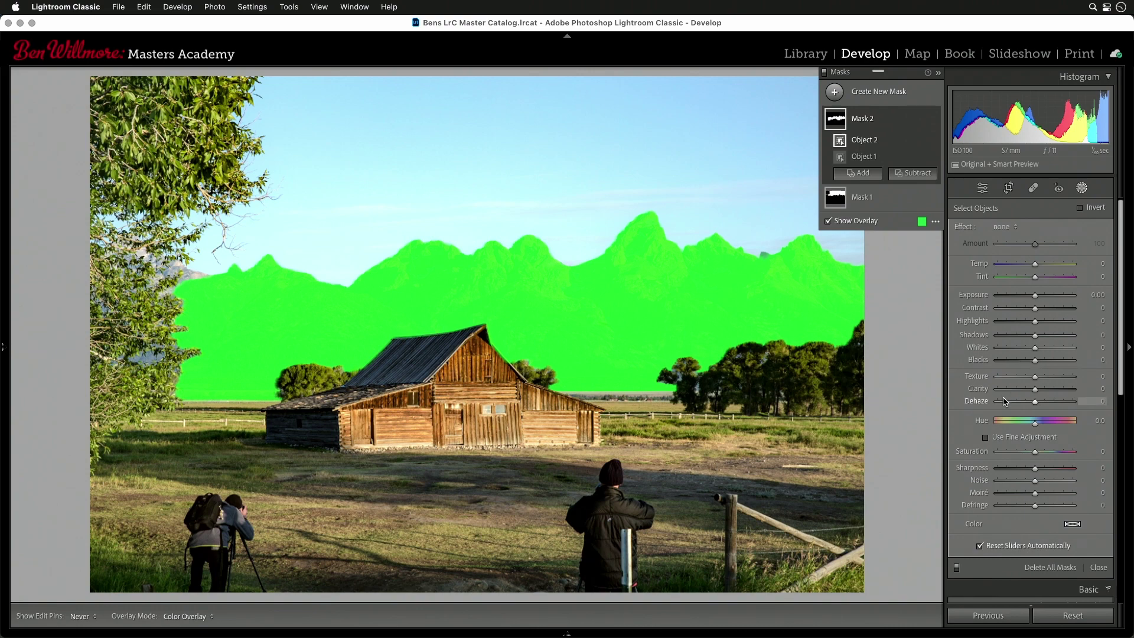
{"action": "scroll", "coordinate": [1016, 407], "scroll_direction": "down", "scroll_amount": 3}
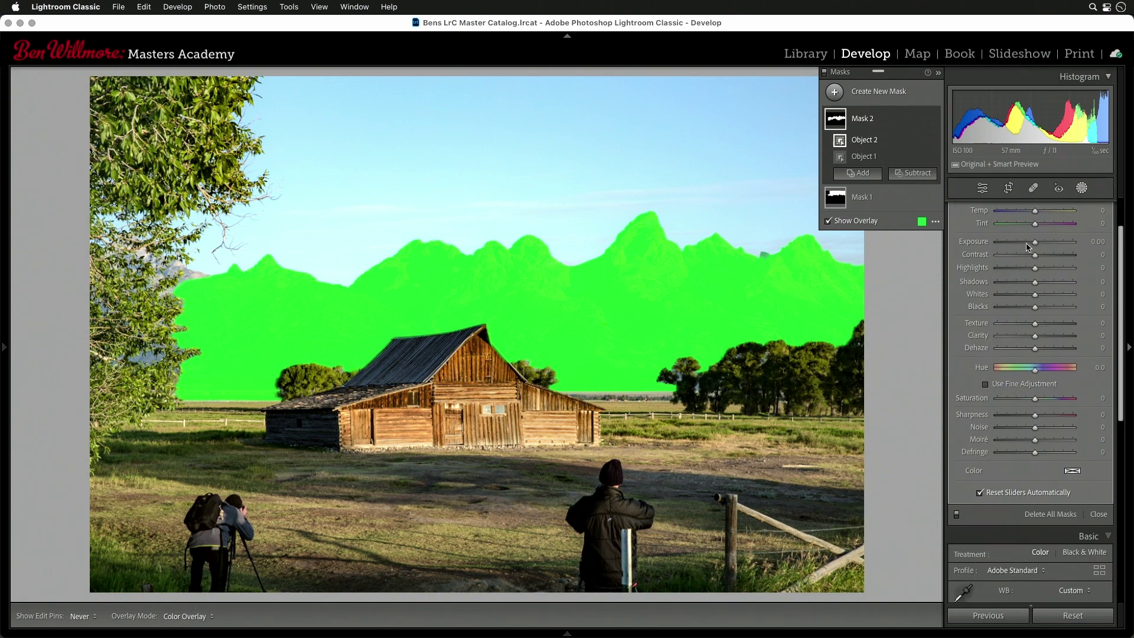
{"action": "scroll", "coordinate": [1031, 483], "scroll_direction": "up", "scroll_amount": 3}
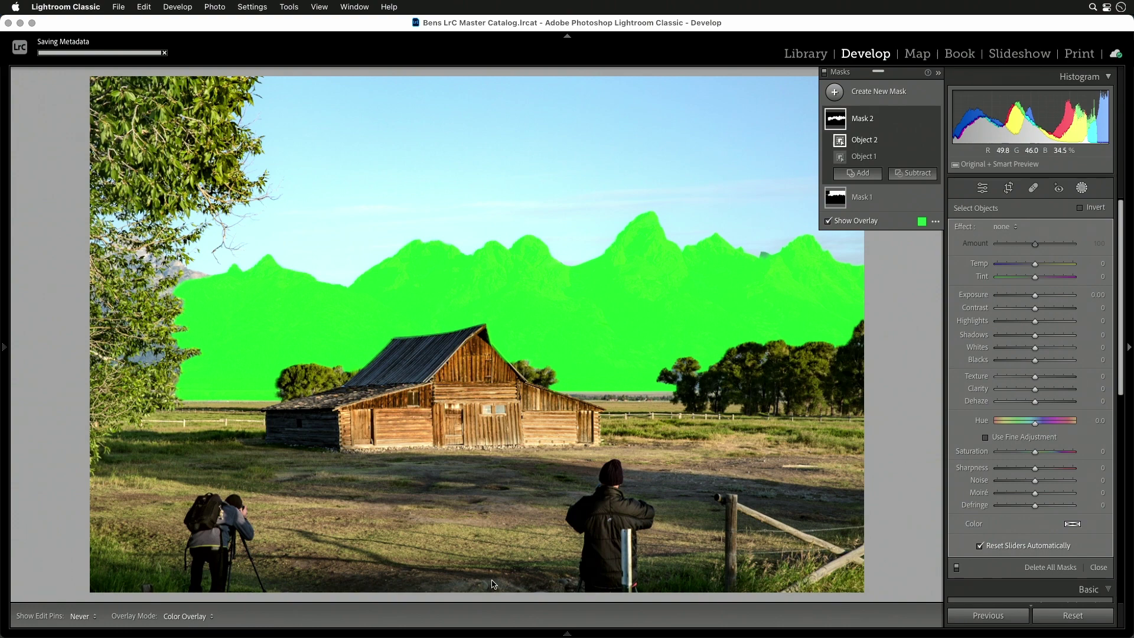
Reveal the Retouching collection filmstrip along the bottom of the window.
{"action": "mouse_move", "coordinate": [549, 624]}
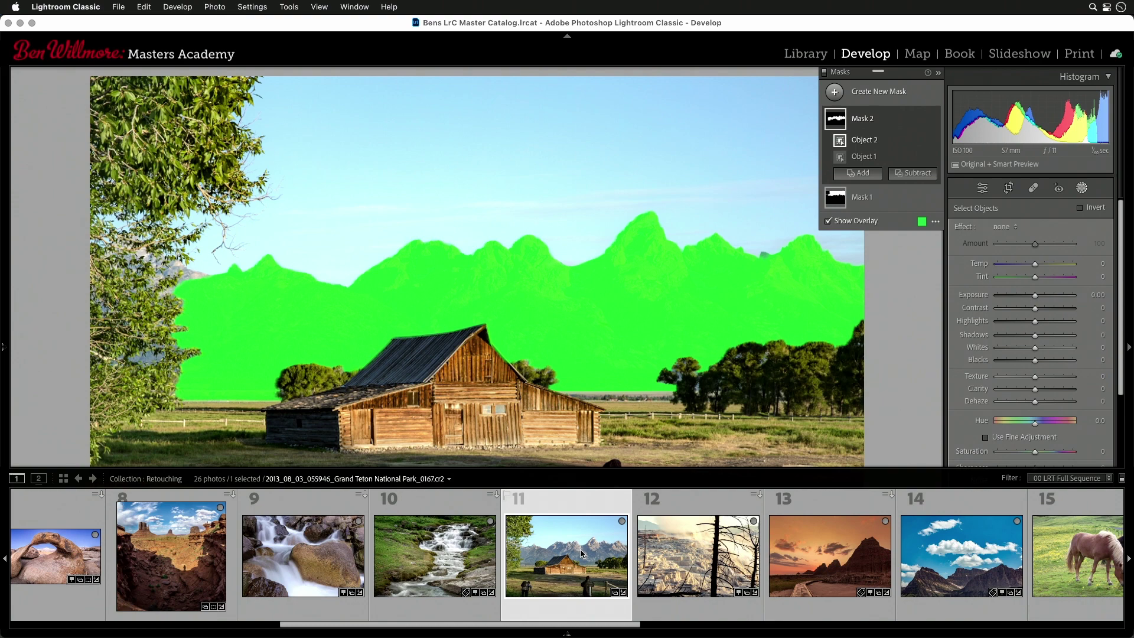
Open the Grand Teton barn photo (thumbnail 11) in Photoshop's Camera Raw.
{"action": "left_click_drag", "start_coordinate": [581, 553], "coordinate": [396, 616]}
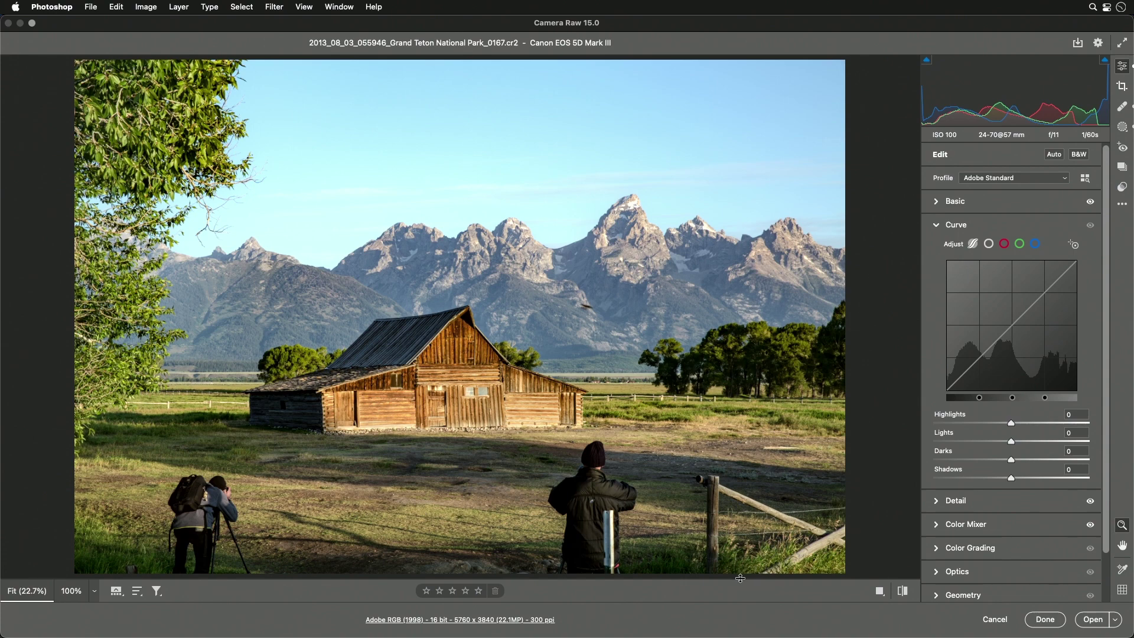
Select the carried-over Mask 2 in Camera Raw's masking panel and scroll to its Curve section.
{"action": "mouse_move", "coordinate": [668, 636]}
{"action": "left_click", "coordinate": [1121, 127]}
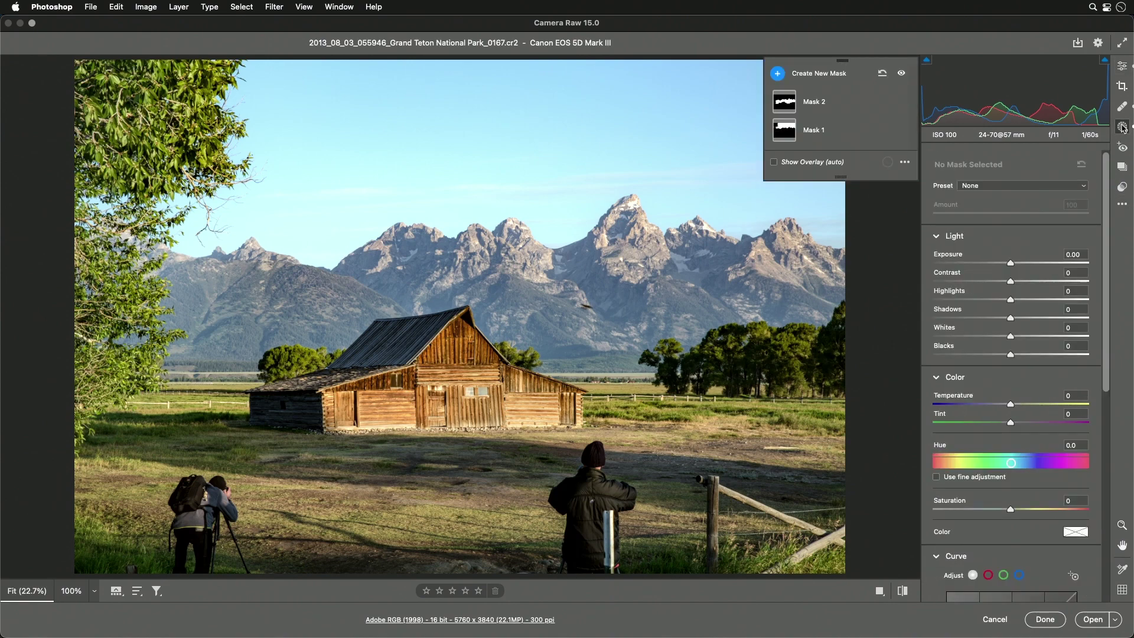
{"action": "left_click", "coordinate": [813, 102]}
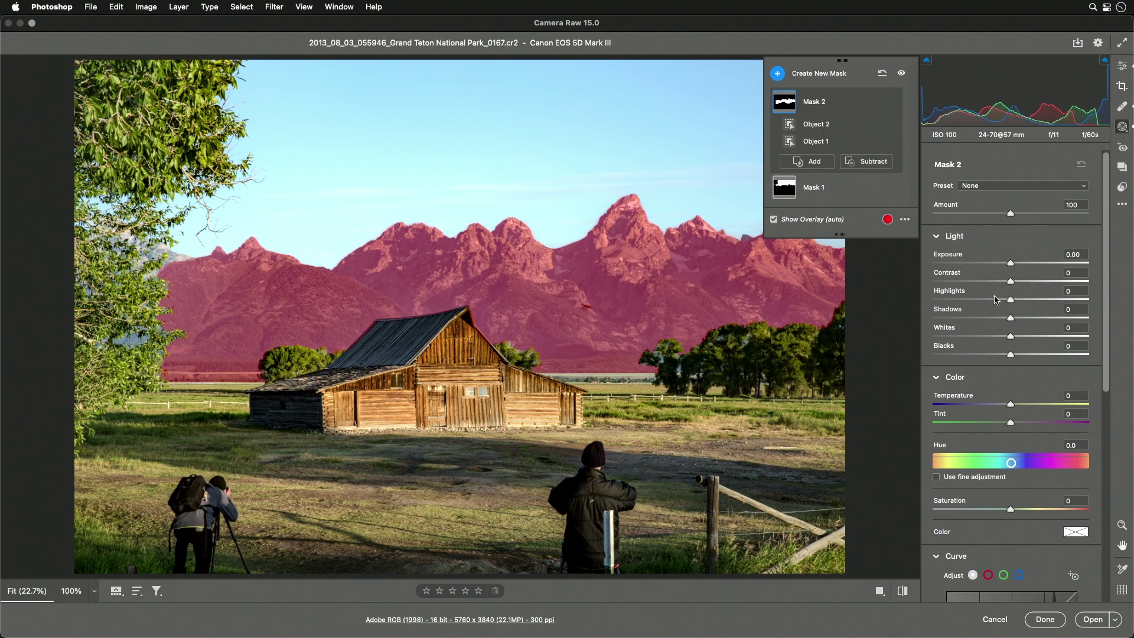
{"action": "scroll", "coordinate": [999, 300], "scroll_direction": "down", "scroll_amount": 10}
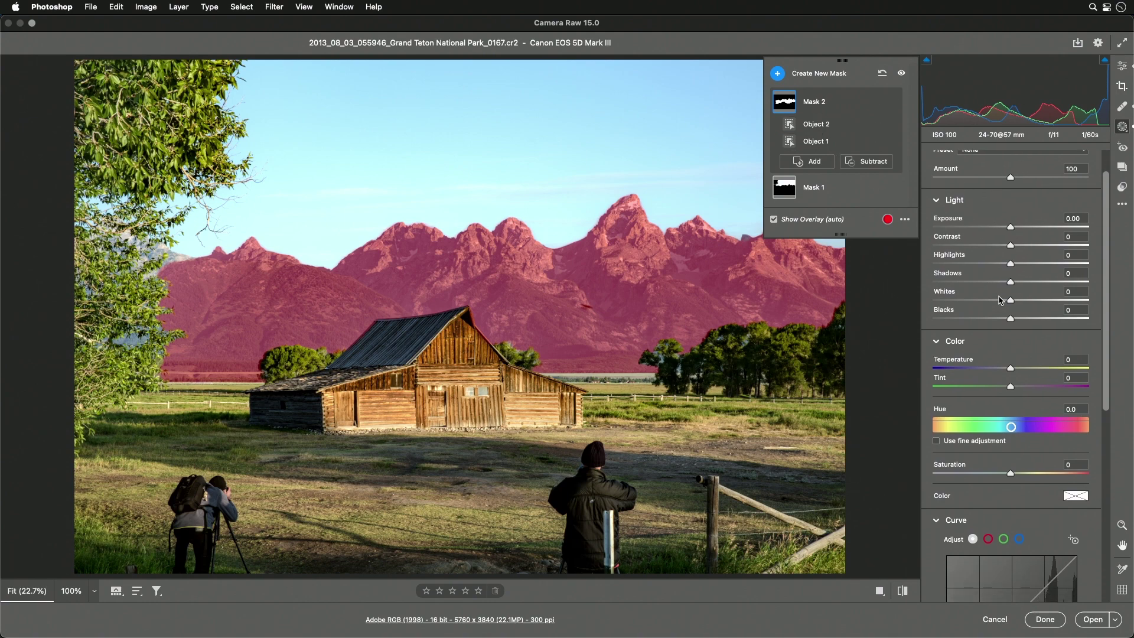
{"action": "scroll", "coordinate": [999, 300], "scroll_direction": "down", "scroll_amount": 1}
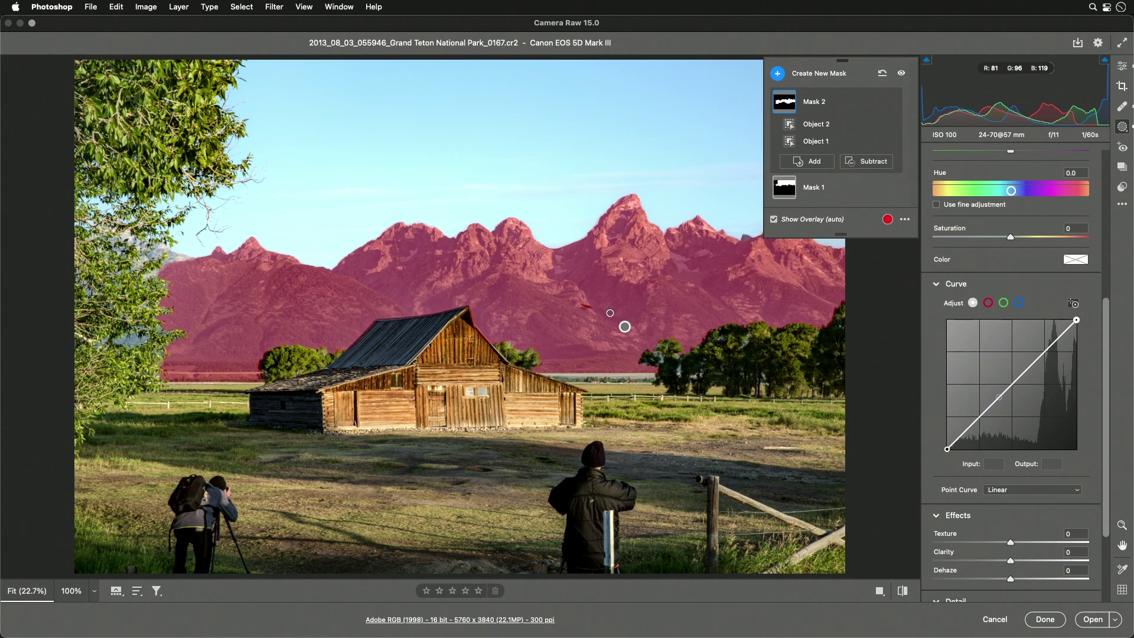
Give Mask 2 an S-curve that darkens the mountain midtones and brightens the peaks, then apply with Done.
{"action": "mouse_move", "coordinate": [588, 312]}
{"action": "left_mouse_down"}
{"action": "mouse_move", "coordinate": [554, 311]}
{"action": "mouse_move", "coordinate": [579, 311]}
{"action": "left_mouse_up"}
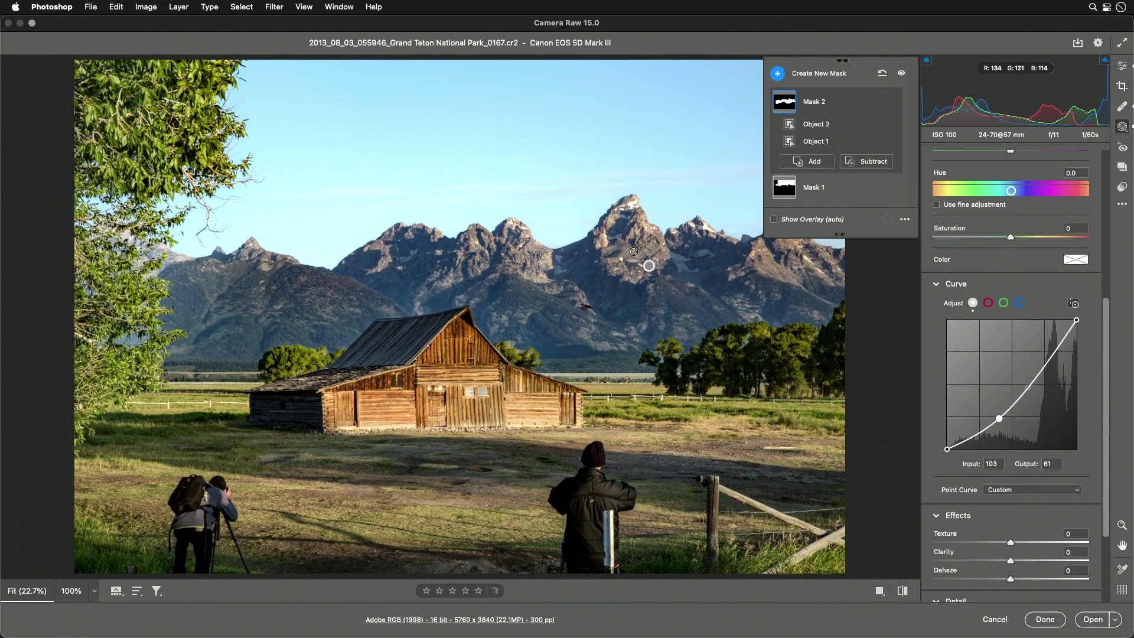
{"action": "left_click_drag", "start_coordinate": [639, 251], "coordinate": [640, 251]}
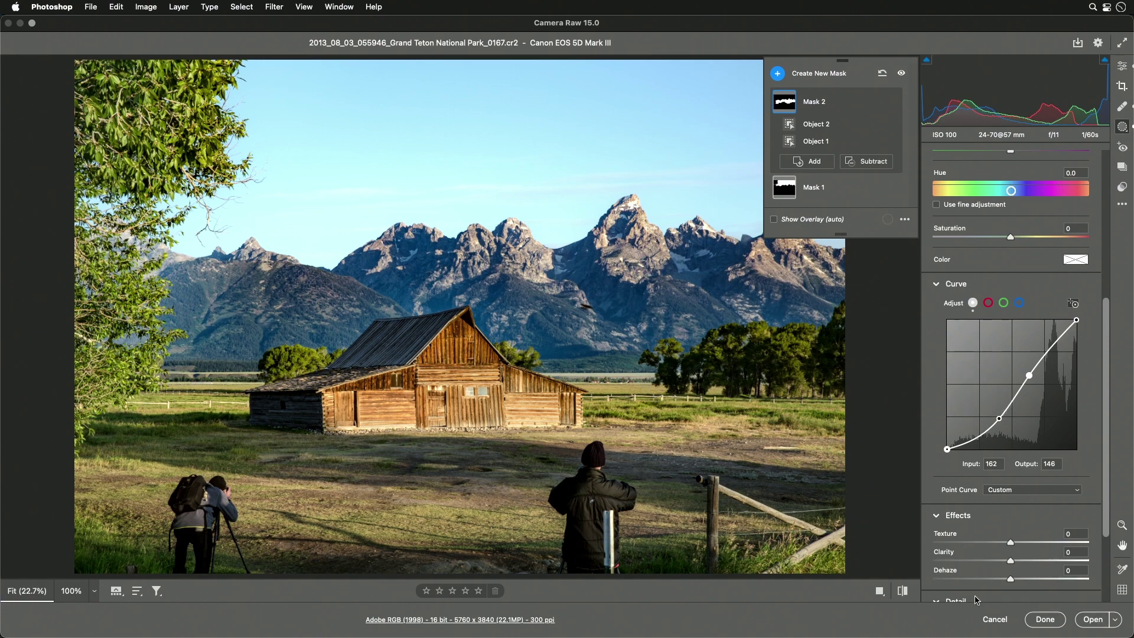
{"action": "left_click", "coordinate": [1045, 619]}
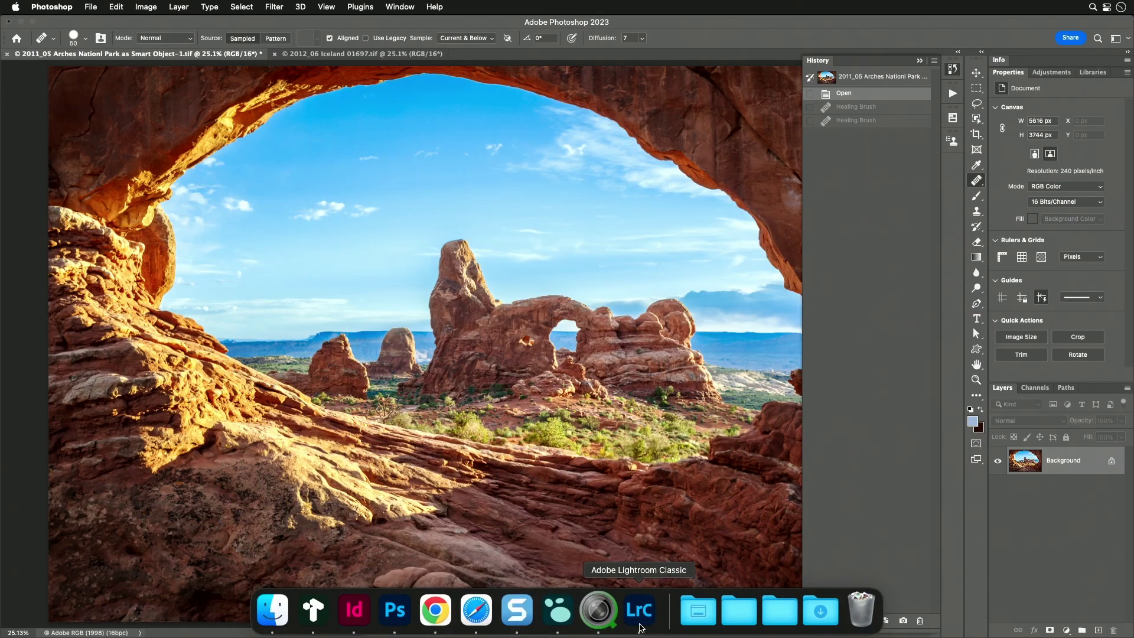
Switch back to Lightroom Classic and reveal the Retouching collection filmstrip.
{"action": "left_click", "coordinate": [645, 617]}
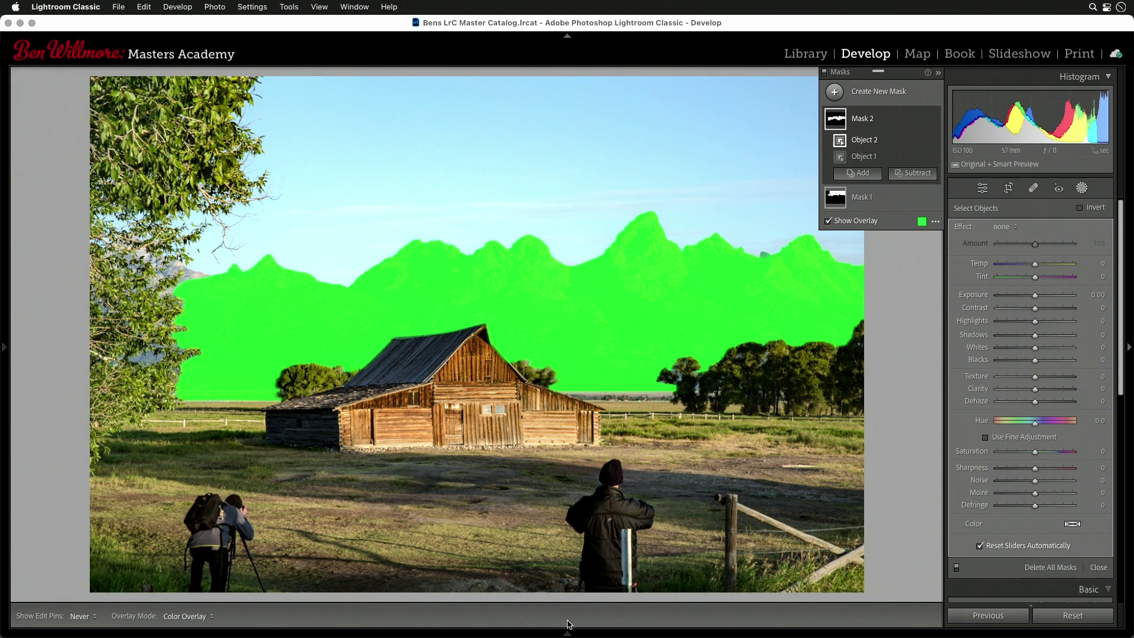
{"action": "mouse_move", "coordinate": [566, 633]}
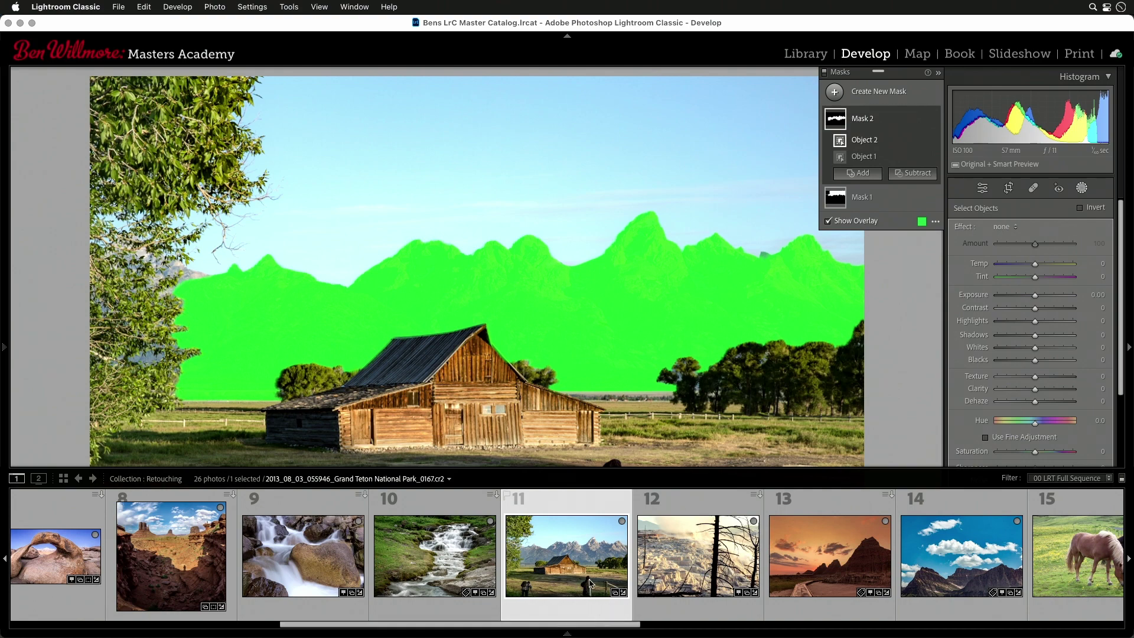
{"action": "right_click", "coordinate": [559, 505]}
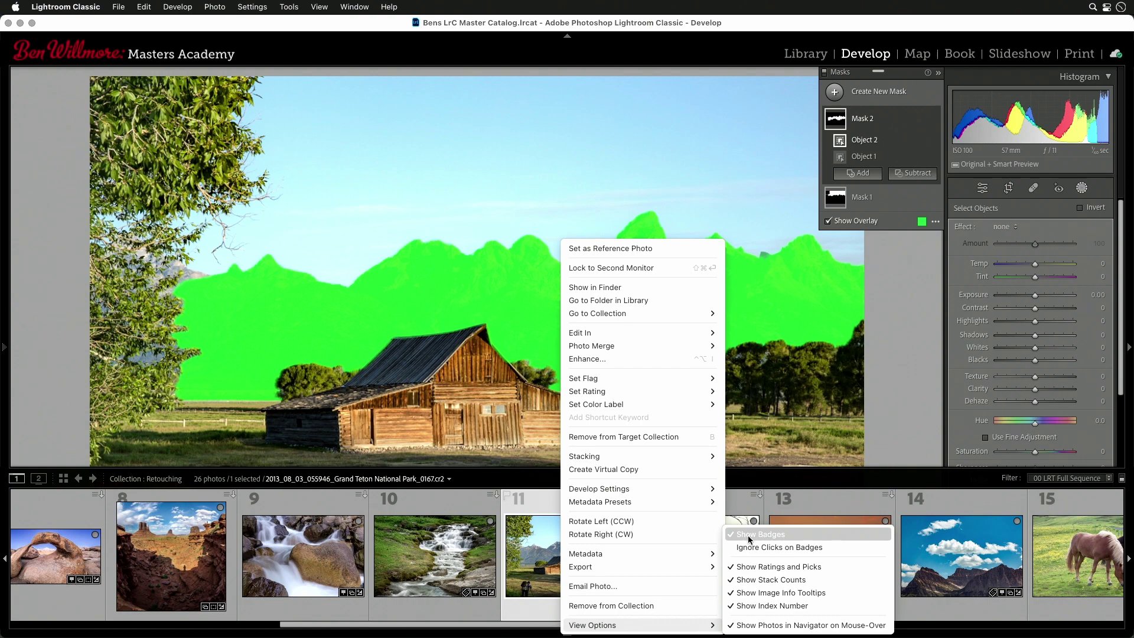
{"action": "left_click", "coordinate": [555, 509]}
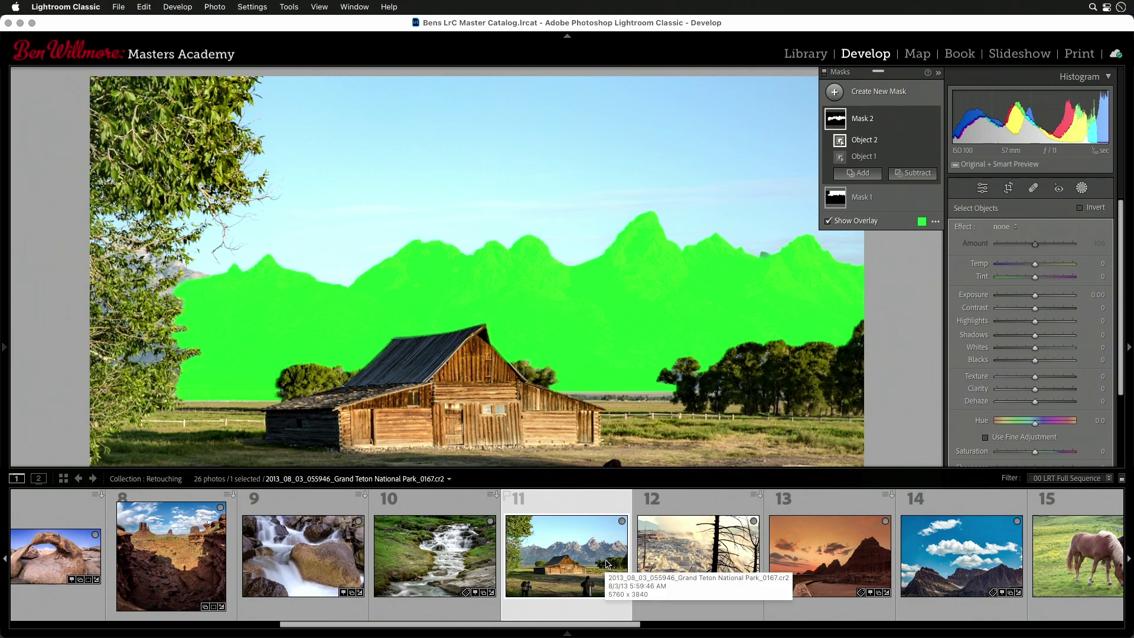
Select the Yellowstone terraces photo, then import the barn photo's changed settings from disk.
{"action": "left_click", "coordinate": [656, 555]}
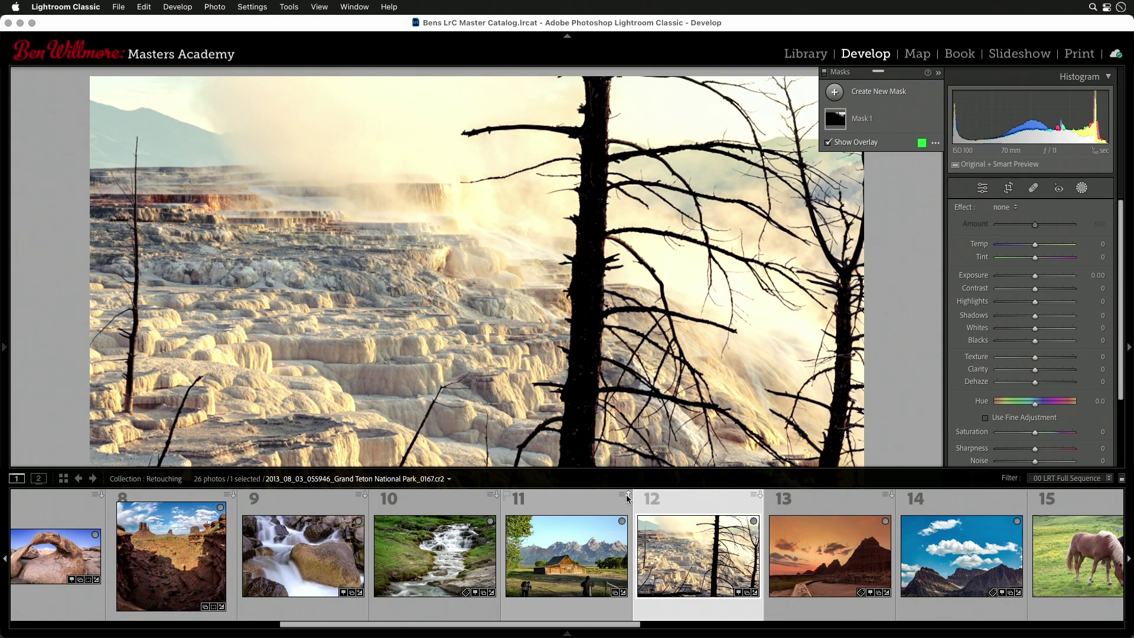
{"action": "left_click", "coordinate": [628, 496]}
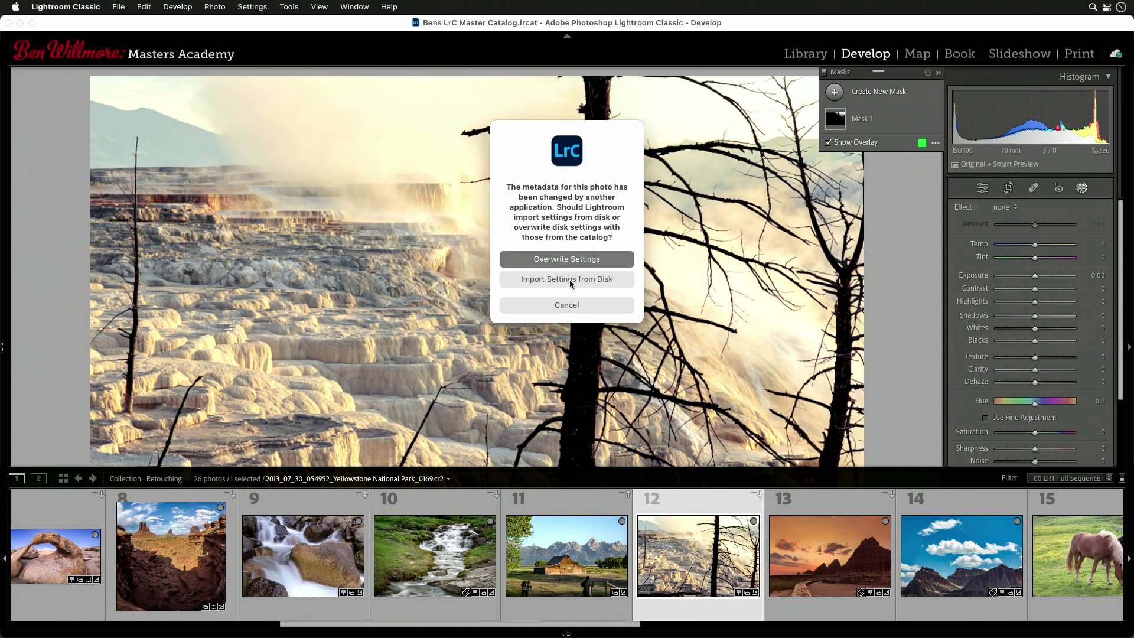
{"action": "left_click", "coordinate": [567, 279]}
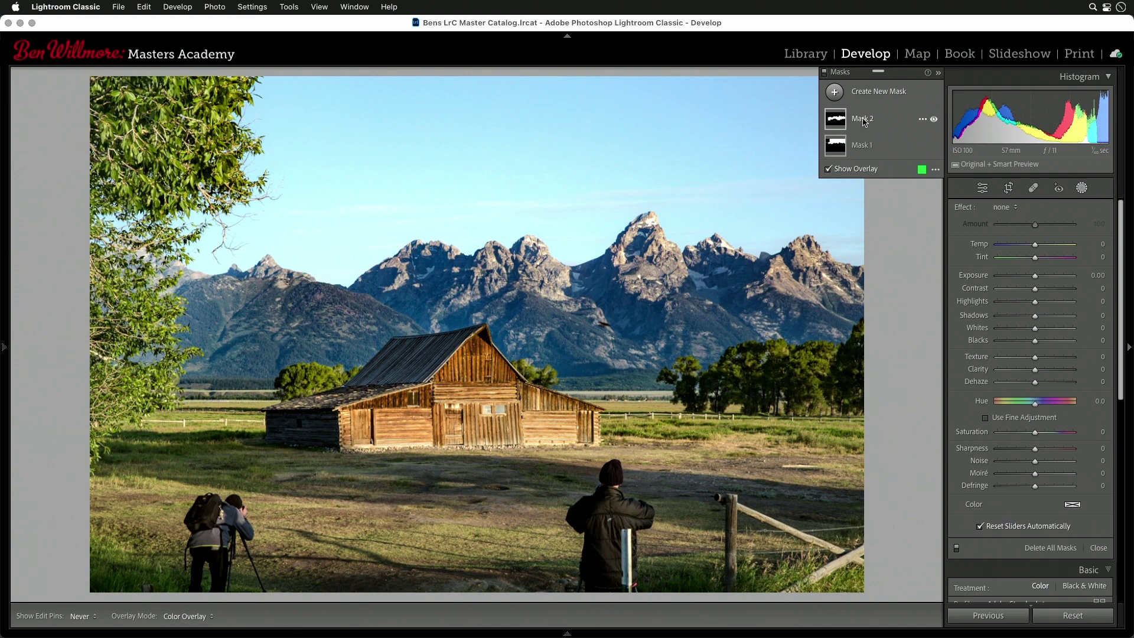
Hide and re-show Mask 2 to compare its mountain contrast, then select it to view its settings.
{"action": "left_click", "coordinate": [933, 120]}
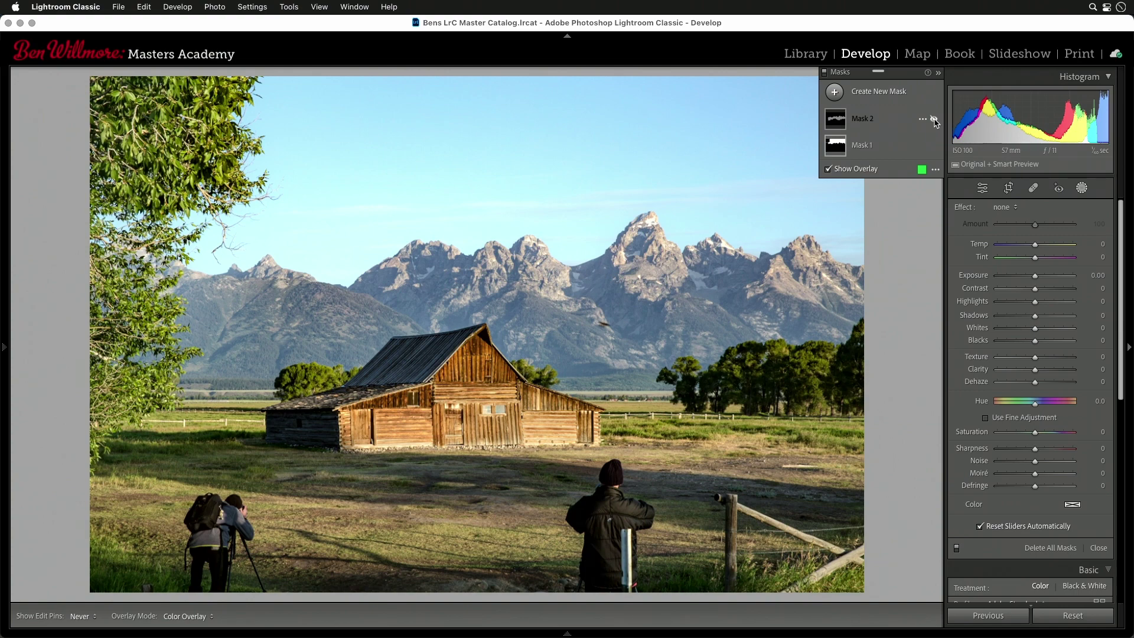
{"action": "left_click", "coordinate": [933, 120]}
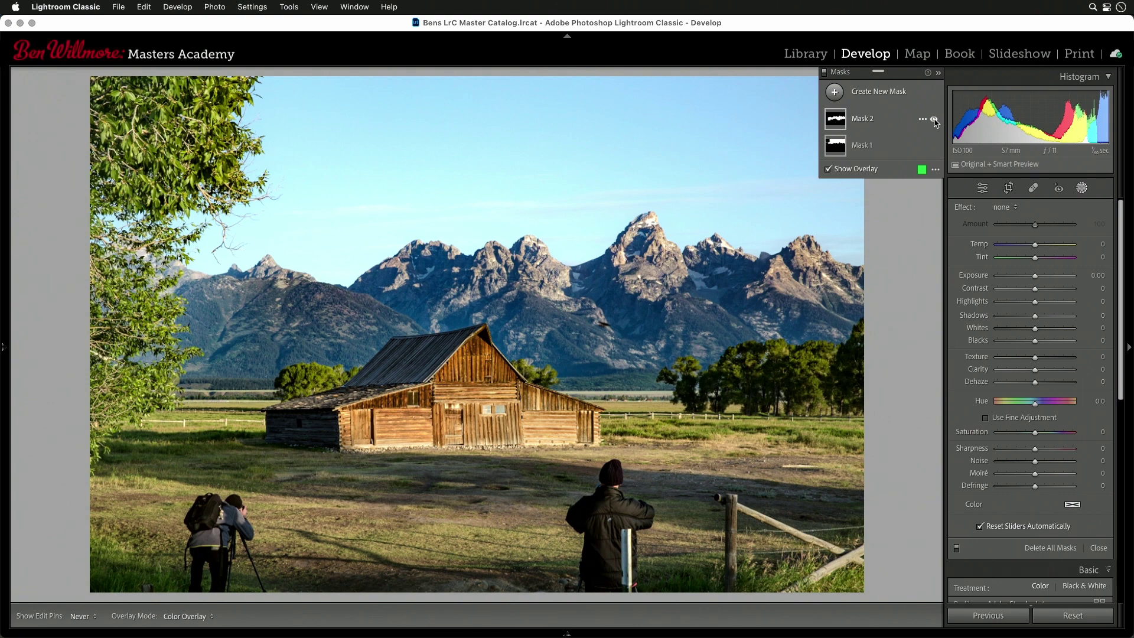
{"action": "left_click", "coordinate": [862, 120]}
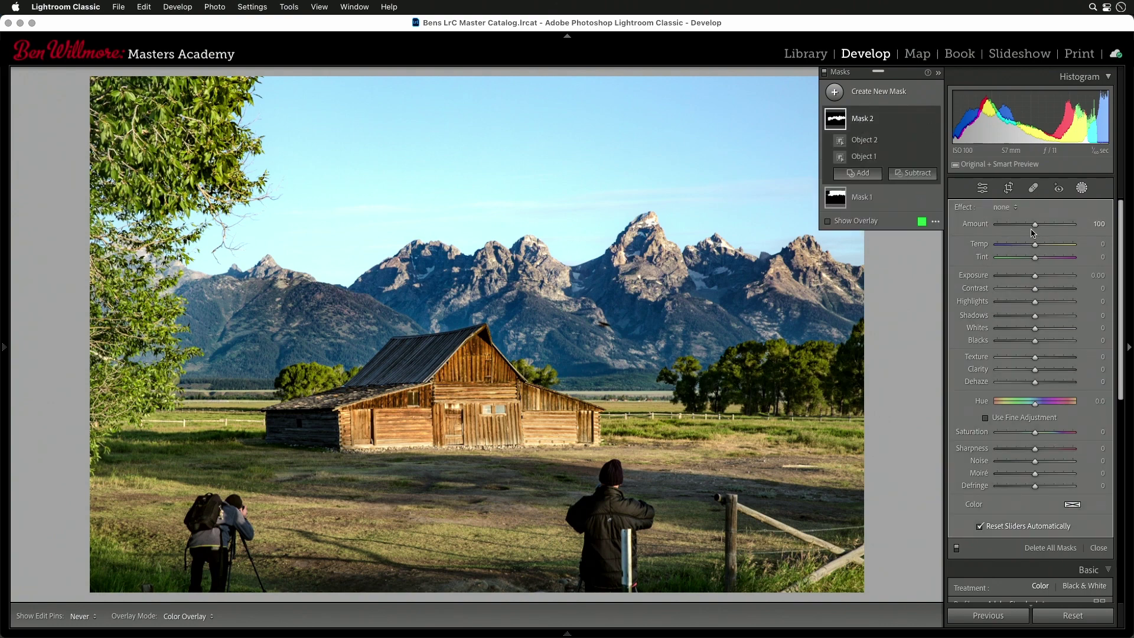
{"action": "left_click_drag", "start_coordinate": [1035, 225], "coordinate": [1068, 224]}
{"action": "double_click", "coordinate": [1068, 225]}
{"action": "scroll", "coordinate": [1046, 289], "scroll_direction": "down", "scroll_amount": 1}
{"action": "scroll", "coordinate": [1047, 290], "scroll_direction": "down", "scroll_amount": 5}
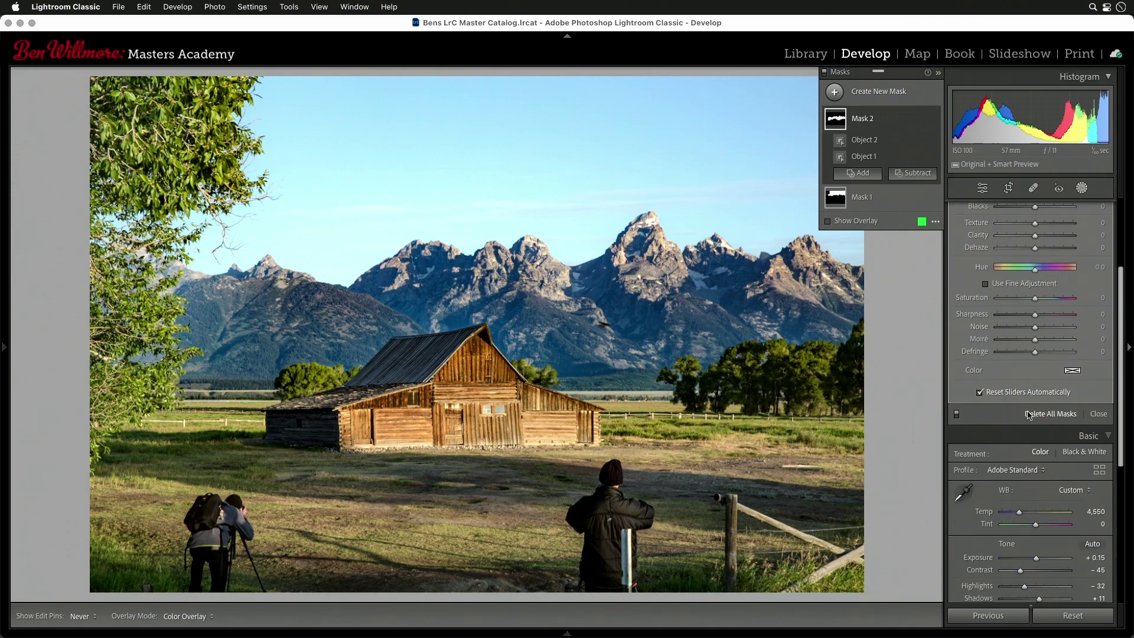
{"action": "scroll", "coordinate": [1044, 399], "scroll_direction": "up", "scroll_amount": 5}
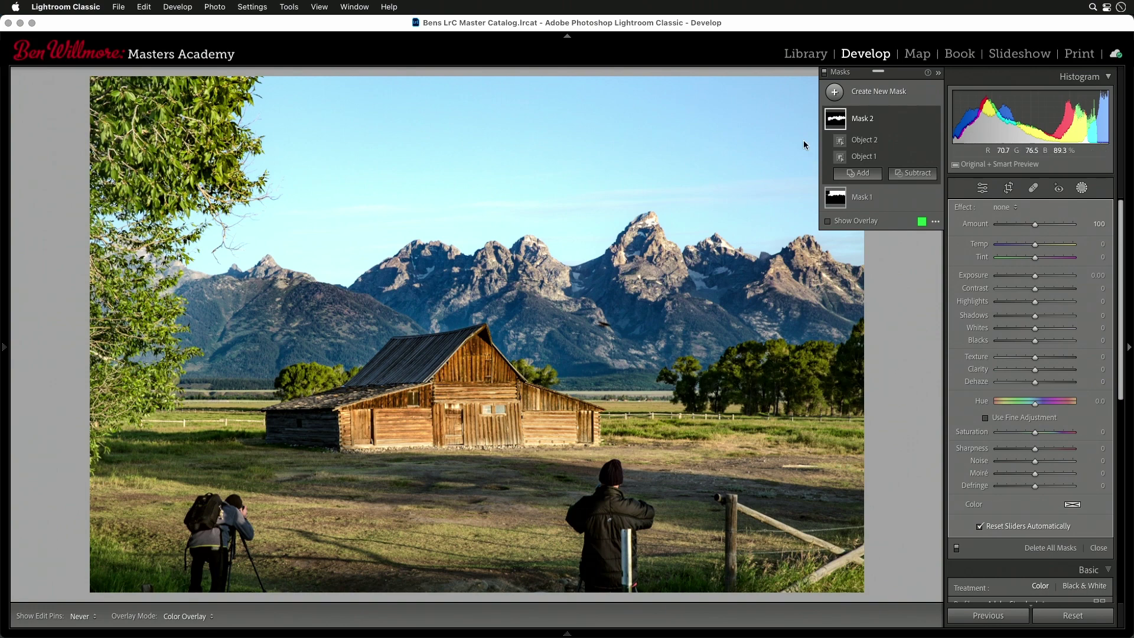
Bring the auto-hidden Retouching collection filmstrip back beneath the barn photo.
{"action": "mouse_move", "coordinate": [840, 123]}
{"action": "mouse_move", "coordinate": [582, 635]}
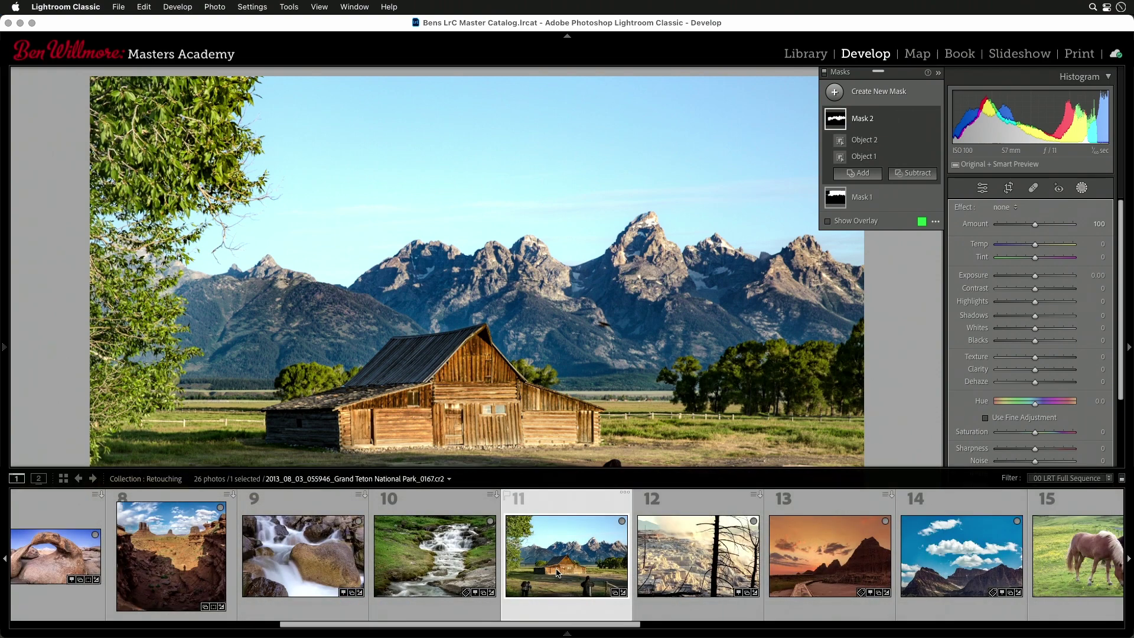
Open the barn photo in Camera Raw and show Mask 2's S-shaped curve on the mountains.
{"action": "left_click_drag", "start_coordinate": [558, 562], "coordinate": [393, 612]}
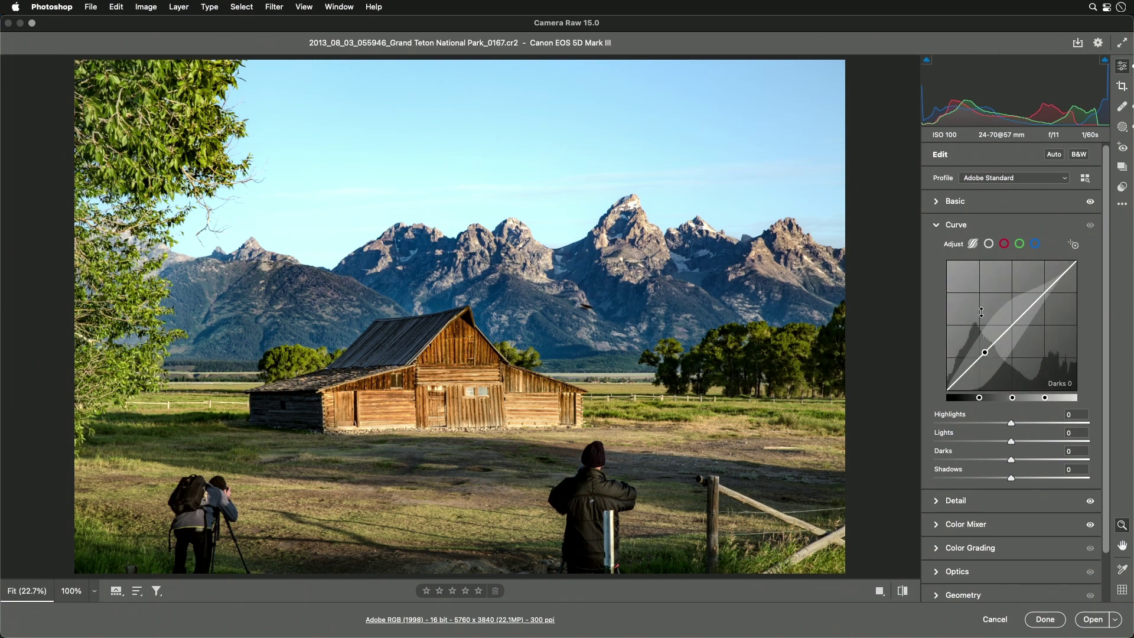
{"action": "left_click", "coordinate": [1122, 128]}
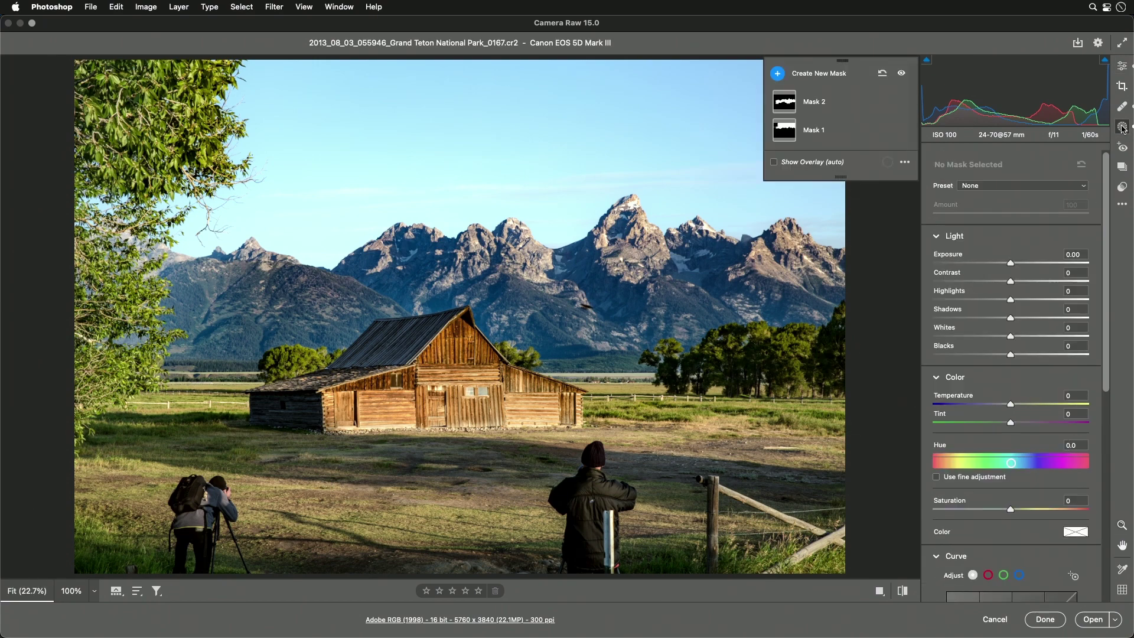
{"action": "left_click", "coordinate": [814, 103]}
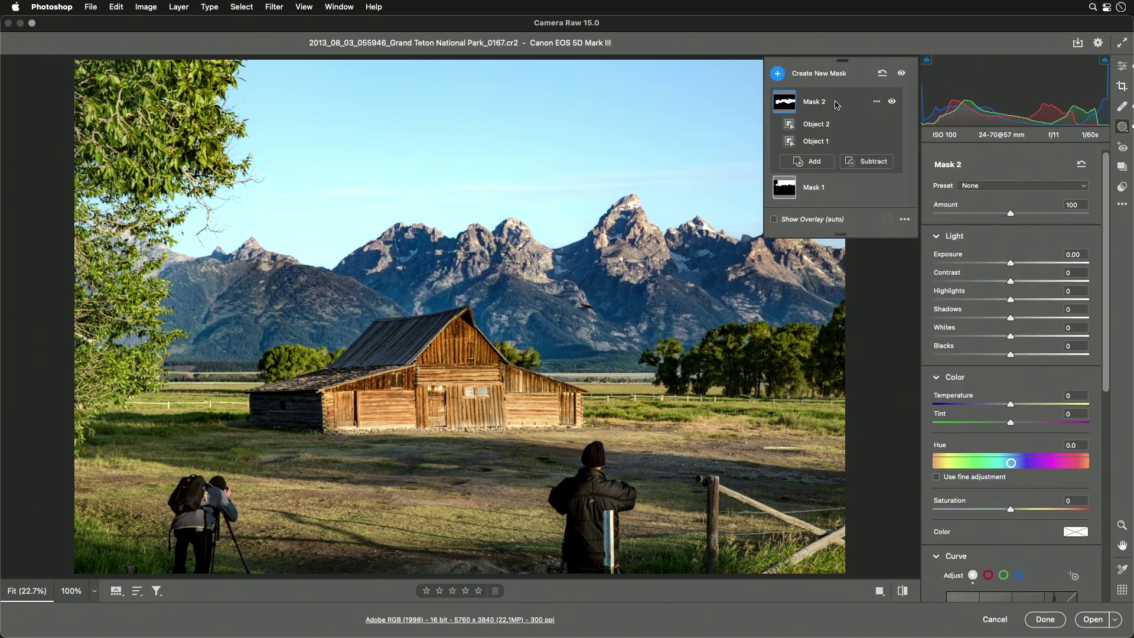
{"action": "scroll", "coordinate": [1071, 415], "scroll_direction": "down", "scroll_amount": 4}
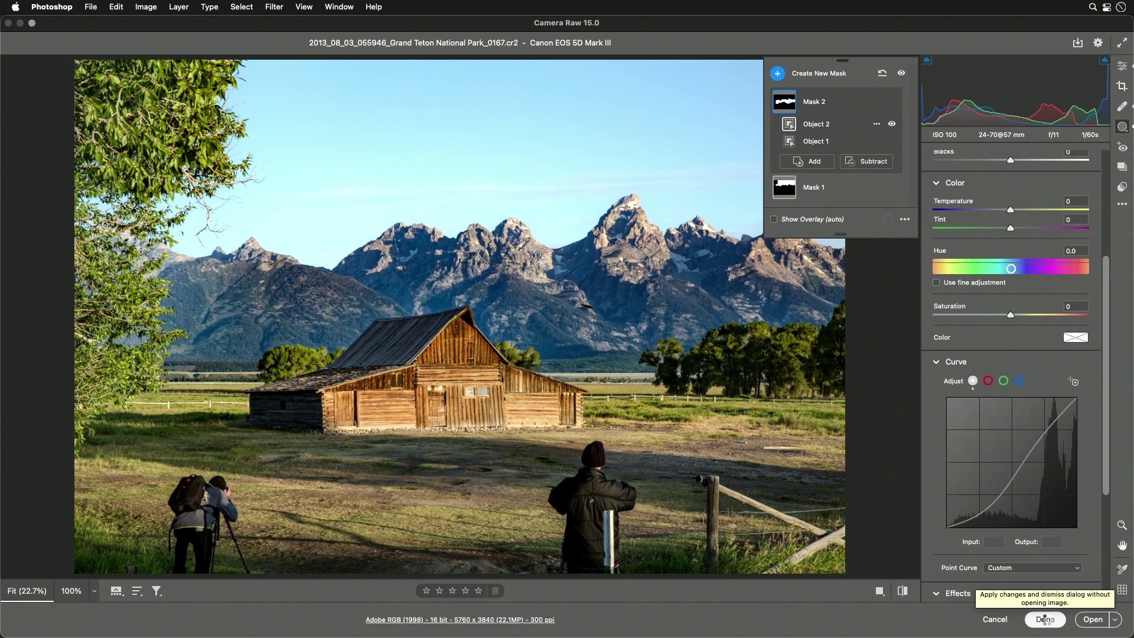
Back in Lightroom Classic, import the barn photo's changed settings from disk to bring in Mask 2.
{"action": "mouse_move", "coordinate": [689, 636]}
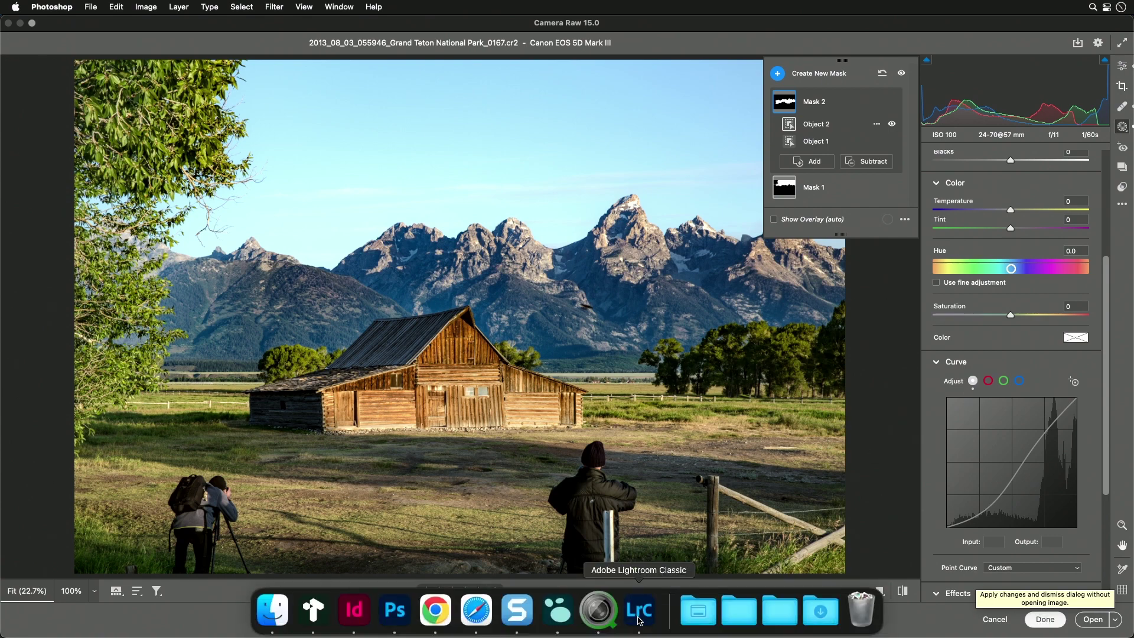
{"action": "left_click", "coordinate": [640, 617]}
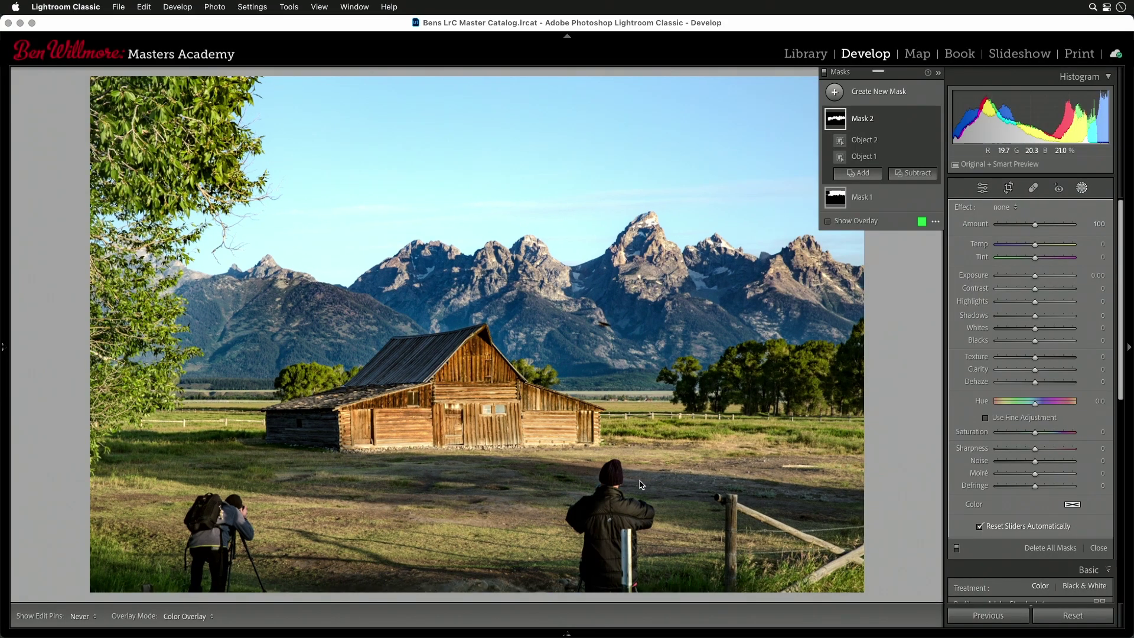
{"action": "mouse_move", "coordinate": [572, 625]}
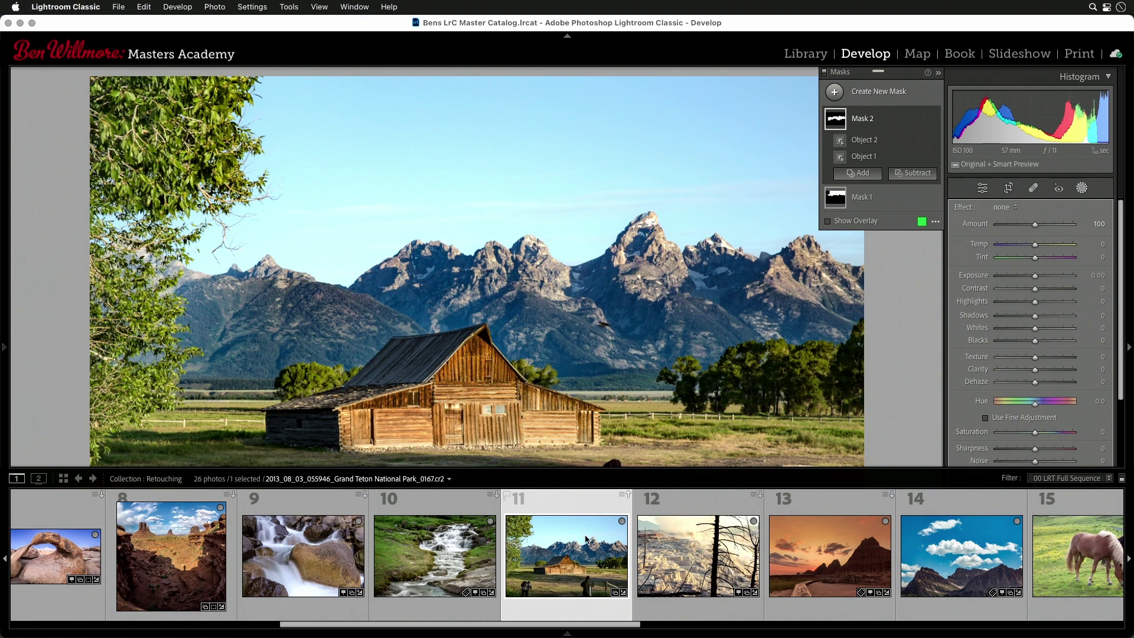
{"action": "left_click", "coordinate": [628, 495]}
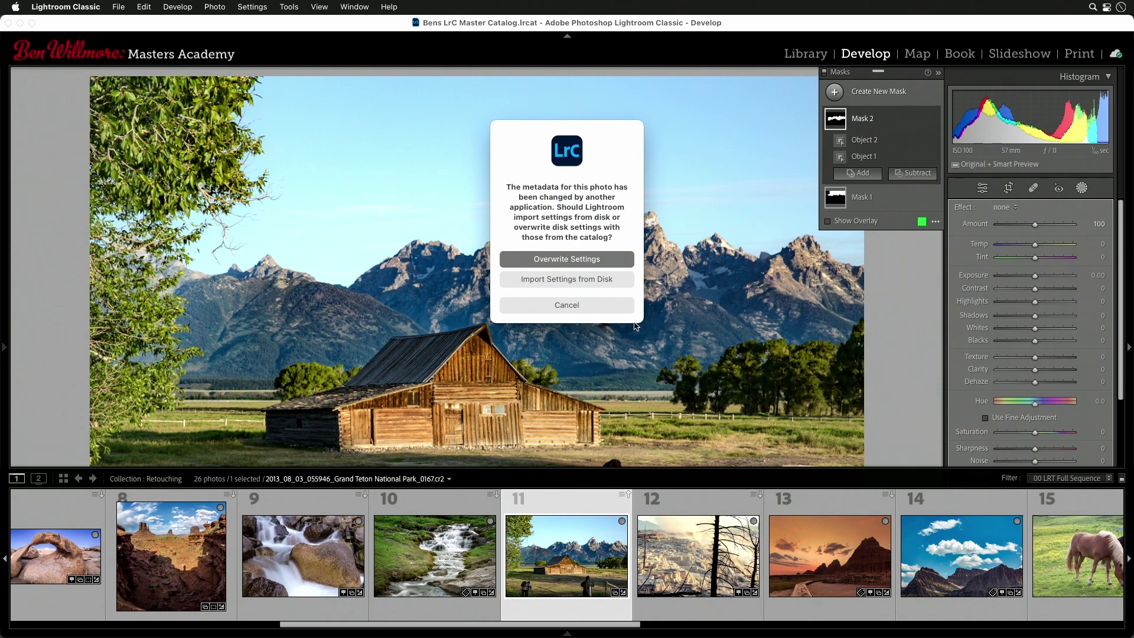
{"action": "left_click", "coordinate": [565, 279]}
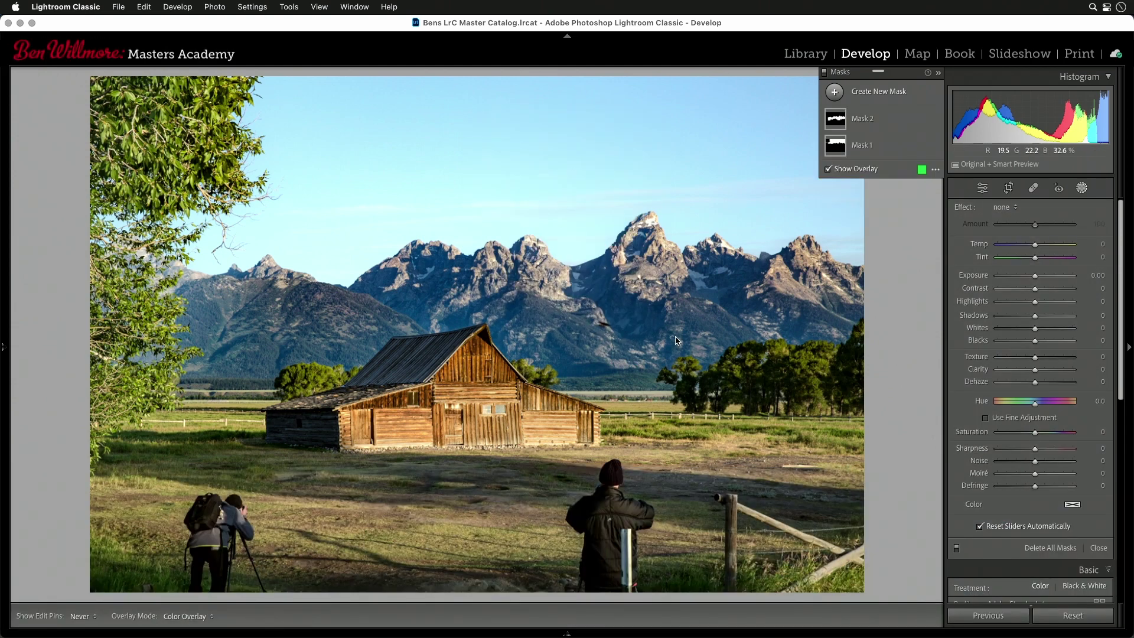